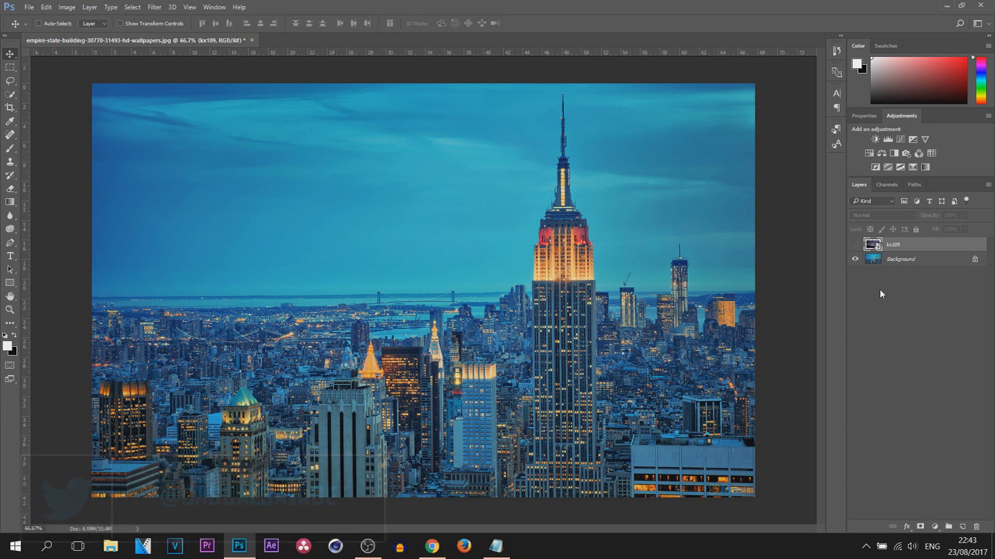
Step: Turn on the kx109 starry mountain layer so it shows over the skyline photo
{"action": "left_click", "coordinate": [854, 245]}
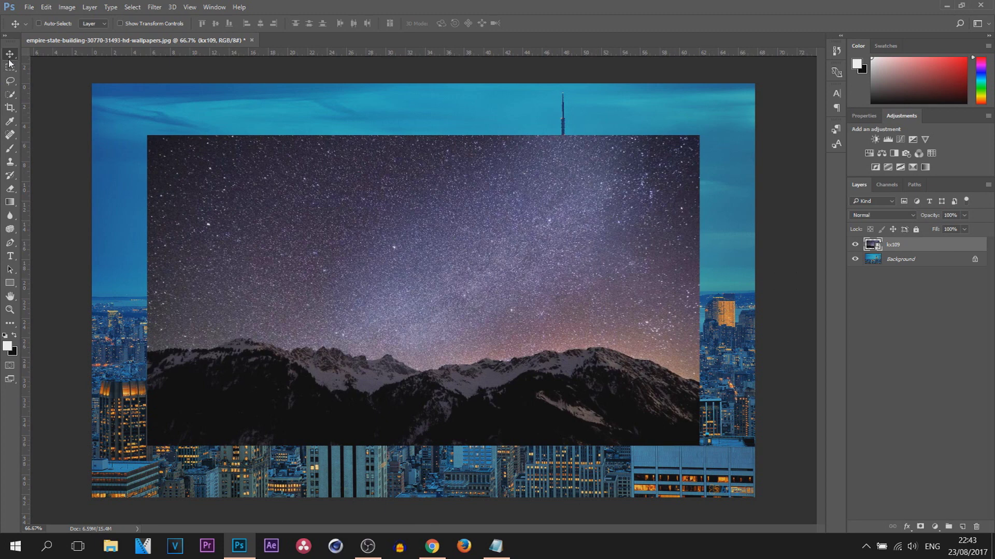
Step: Scale kx109 to about 123%, flip it vertically, and position its stars over the skyline's sky
{"action": "key", "text": "ctrl+t"}
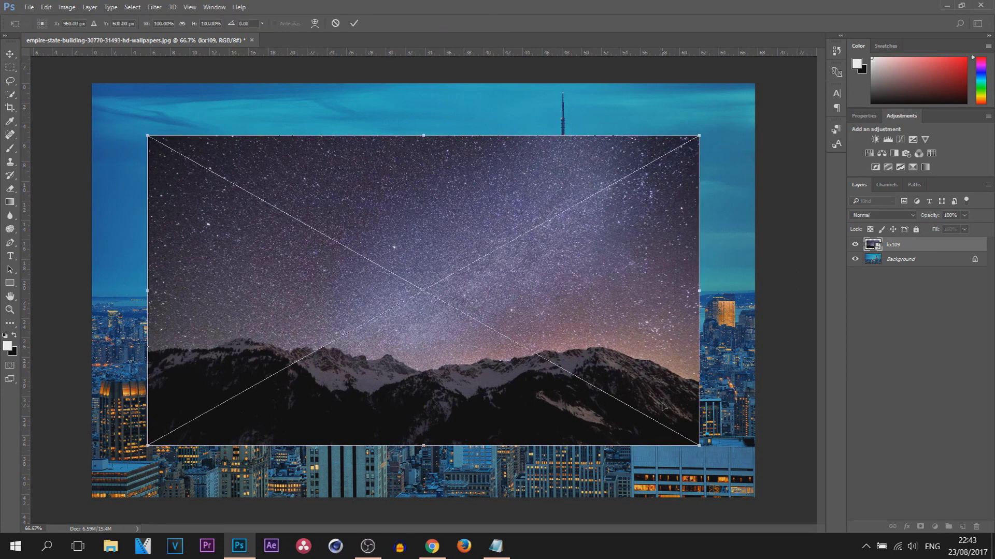
{"action": "left_click_drag", "start_coordinate": [699, 448], "coordinate": [765, 483]}
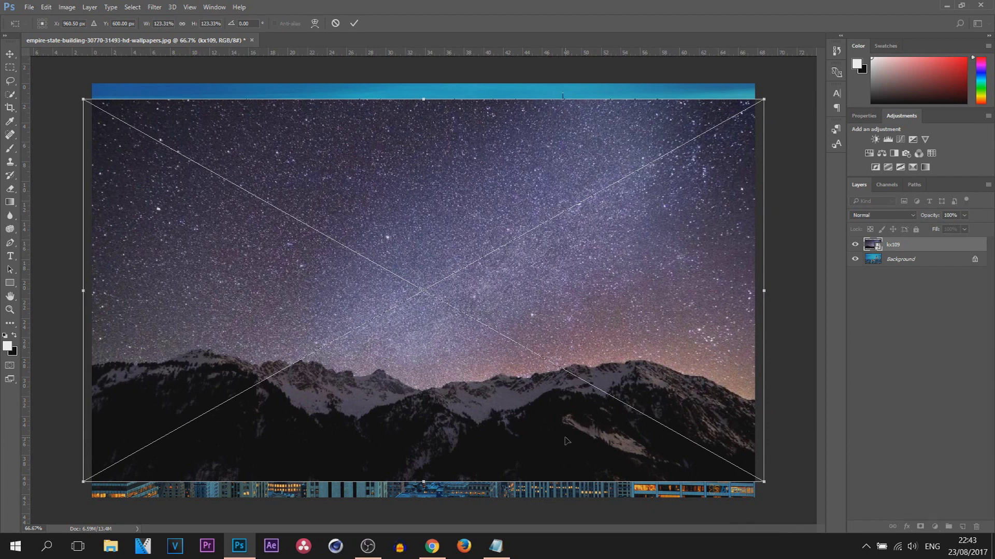
{"action": "right_click", "coordinate": [450, 397]}
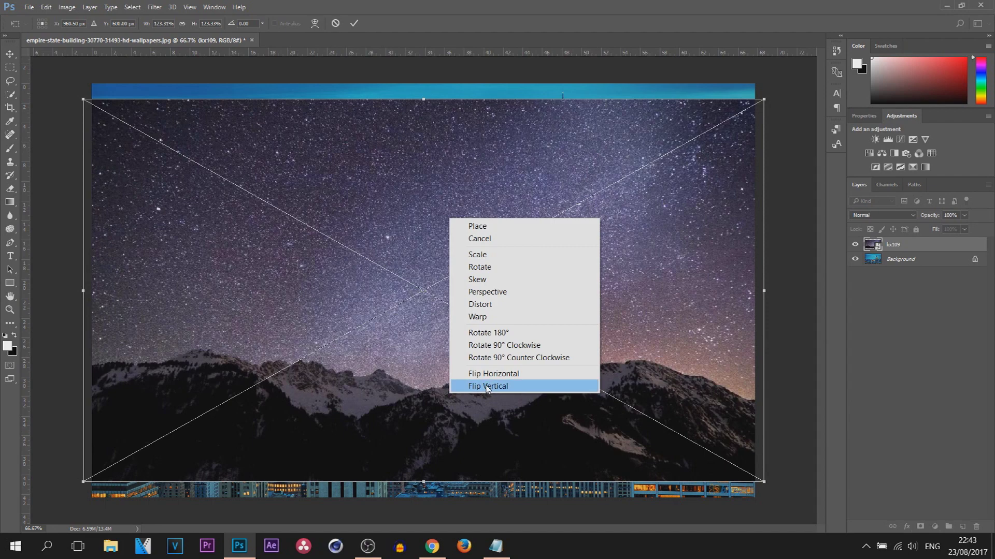
{"action": "left_click", "coordinate": [524, 388]}
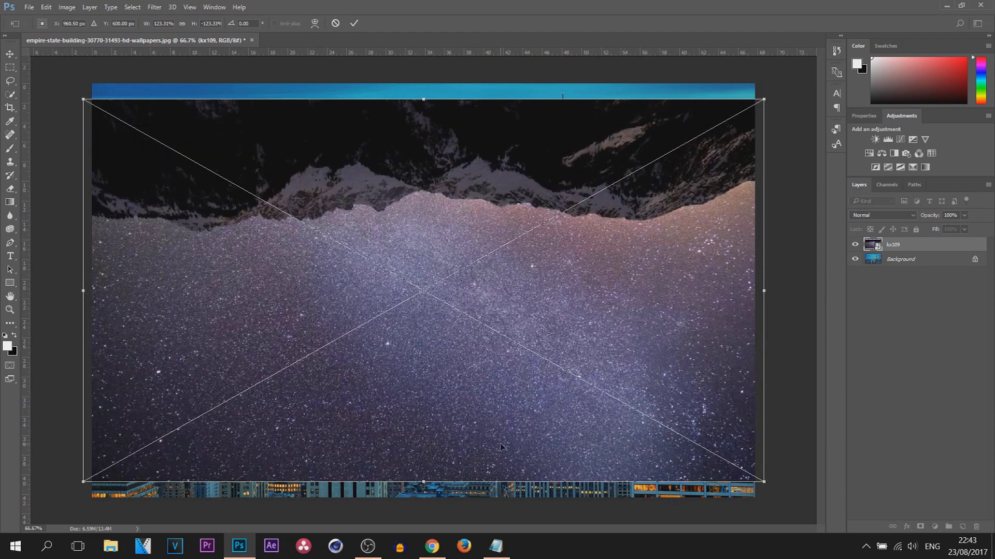
{"action": "left_click_drag", "start_coordinate": [500, 443], "coordinate": [502, 225]}
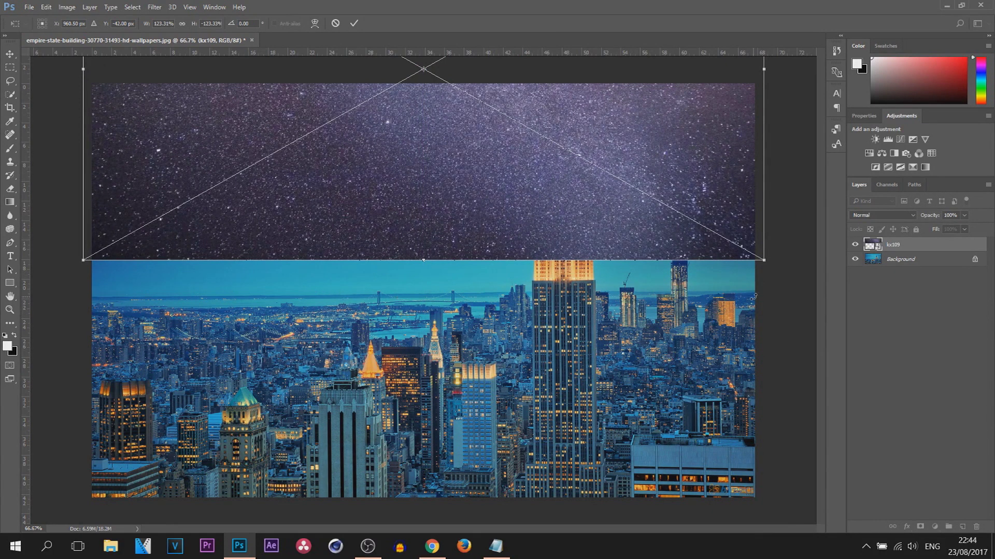
{"action": "left_click_drag", "start_coordinate": [510, 227], "coordinate": [506, 273]}
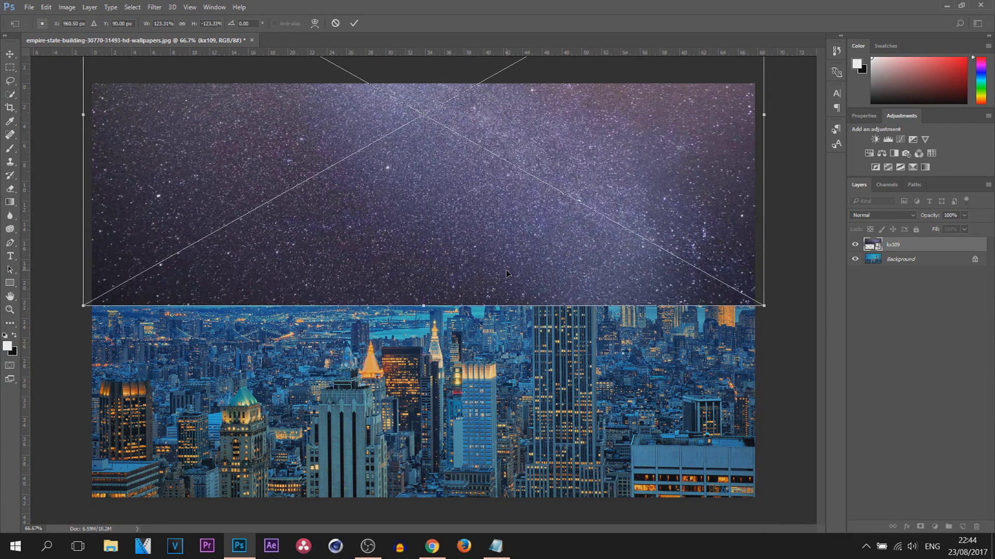
{"action": "key", "text": "Return"}
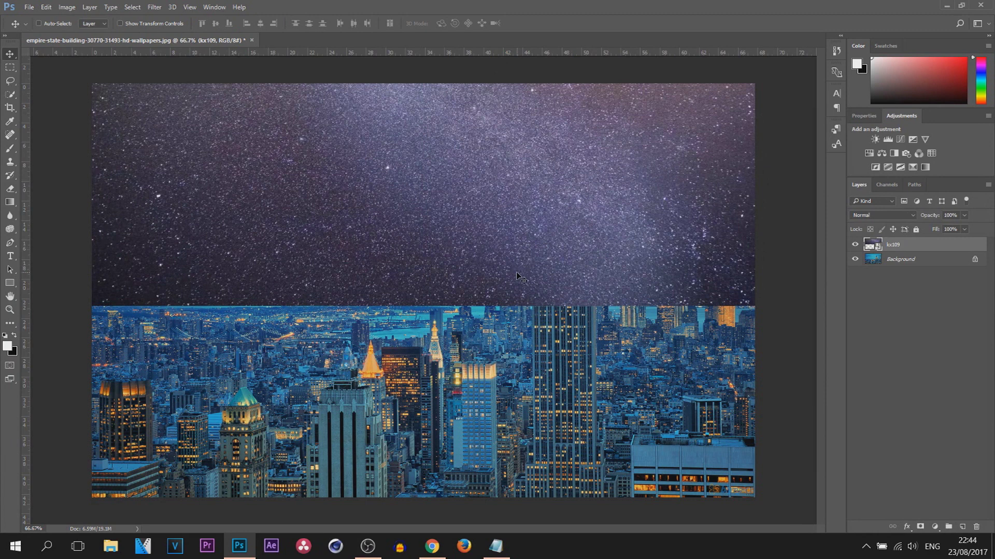
Step: Duplicate the star layer, flip the copy vertically, and move it down to fill the bottom
{"action": "key", "text": "ctrl+j"}
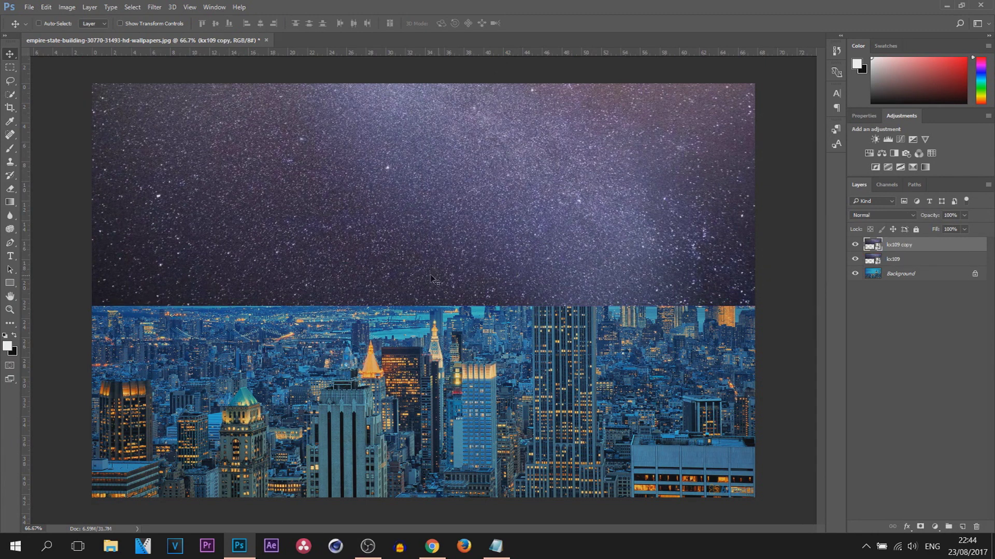
{"action": "key", "text": "ctrl"}
{"action": "key", "text": "ctrl+t"}
{"action": "right_click", "coordinate": [445, 233]}
{"action": "left_click", "coordinate": [516, 400]}
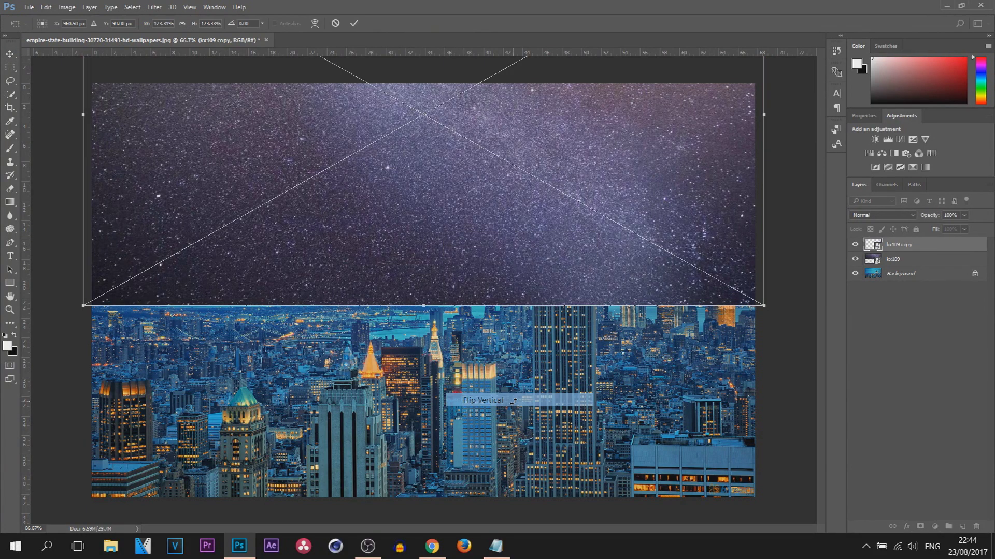
{"action": "left_click_drag", "start_coordinate": [461, 209], "coordinate": [472, 523]}
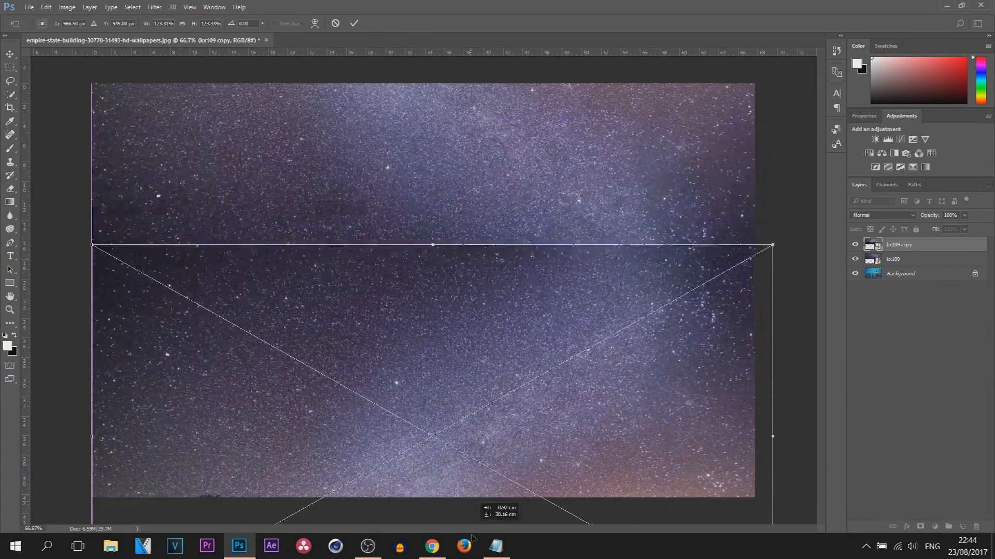
{"action": "left_click_drag", "start_coordinate": [431, 315], "coordinate": [419, 385]}
{"action": "key", "text": "Return"}
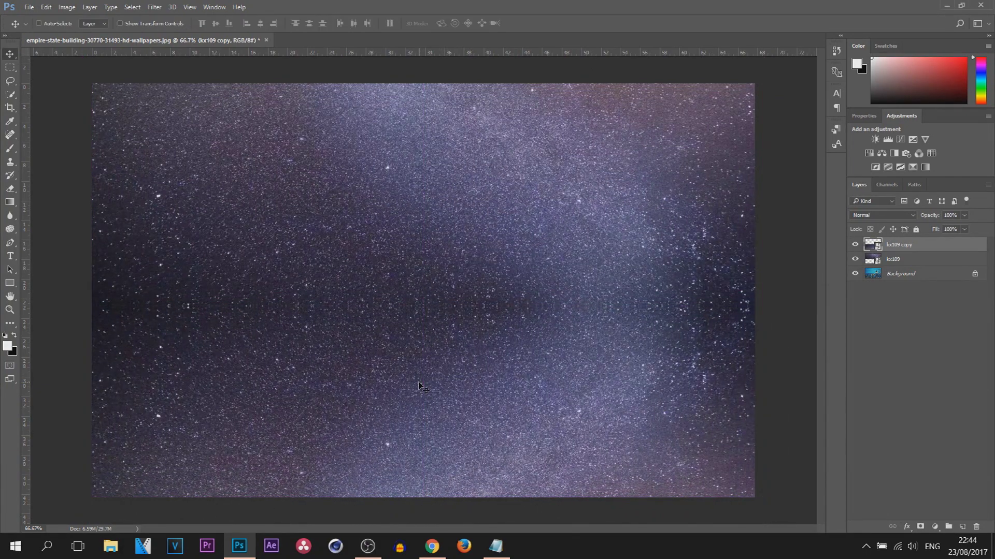
Step: Merge kx109 and its copy into a single star layer
{"action": "left_click", "coordinate": [902, 261], "text": "ctrl"}
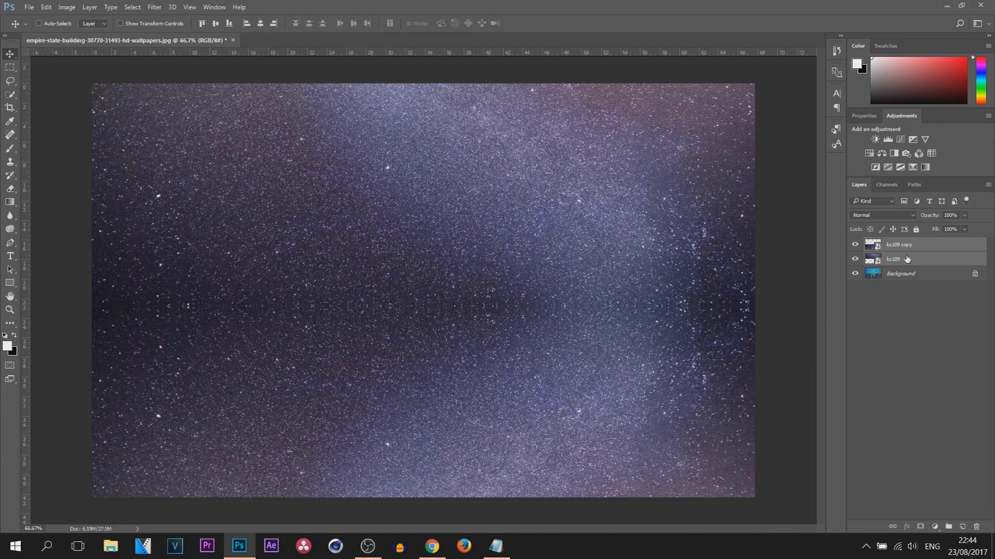
{"action": "right_click", "coordinate": [907, 259]}
{"action": "left_click", "coordinate": [658, 457]}
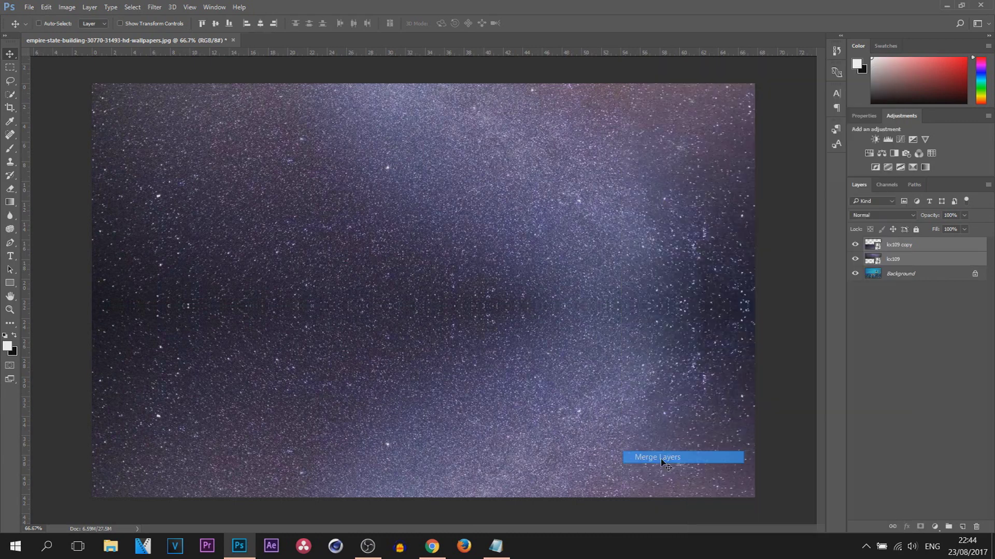
{"action": "left_click", "coordinate": [865, 216]}
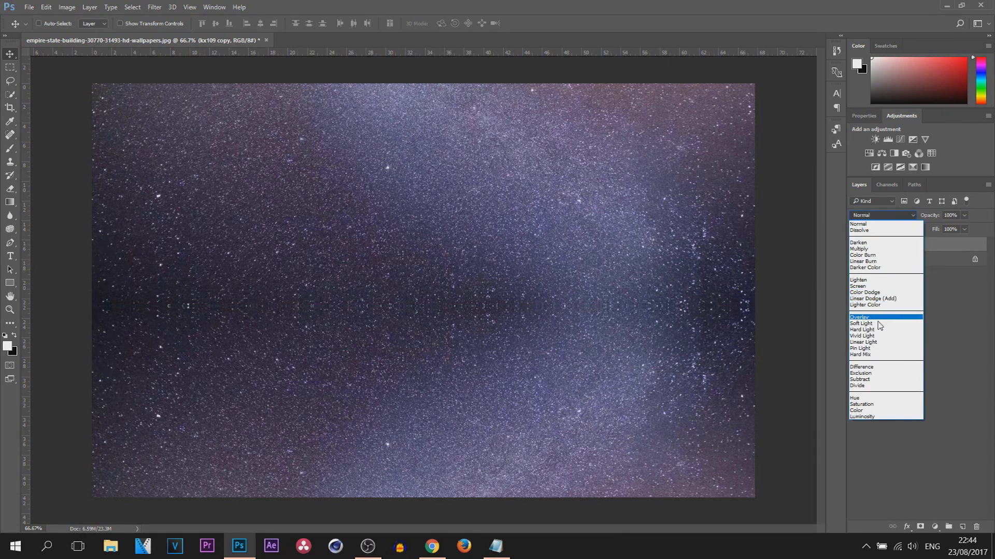
Step: Set the merged kx109 copy layer to Multiply blend mode at 42% opacity
{"action": "left_click", "coordinate": [858, 249]}
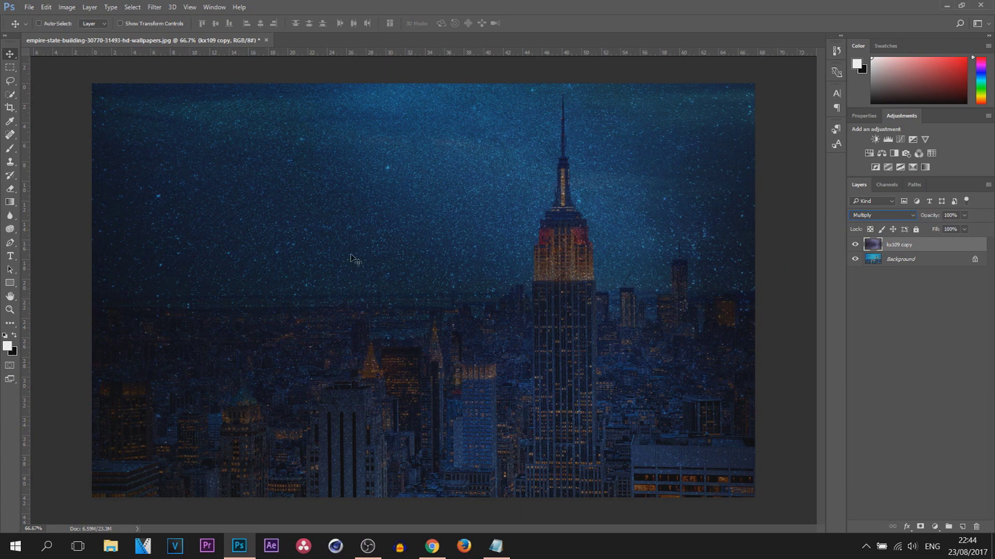
{"action": "left_click", "coordinate": [965, 215]}
{"action": "left_click", "coordinate": [928, 229]}
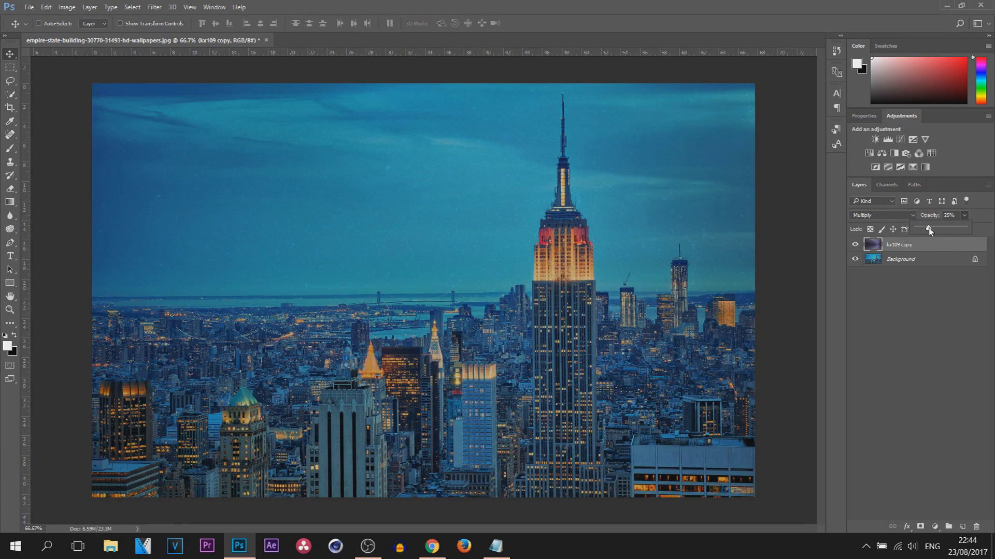
{"action": "left_click", "coordinate": [919, 245]}
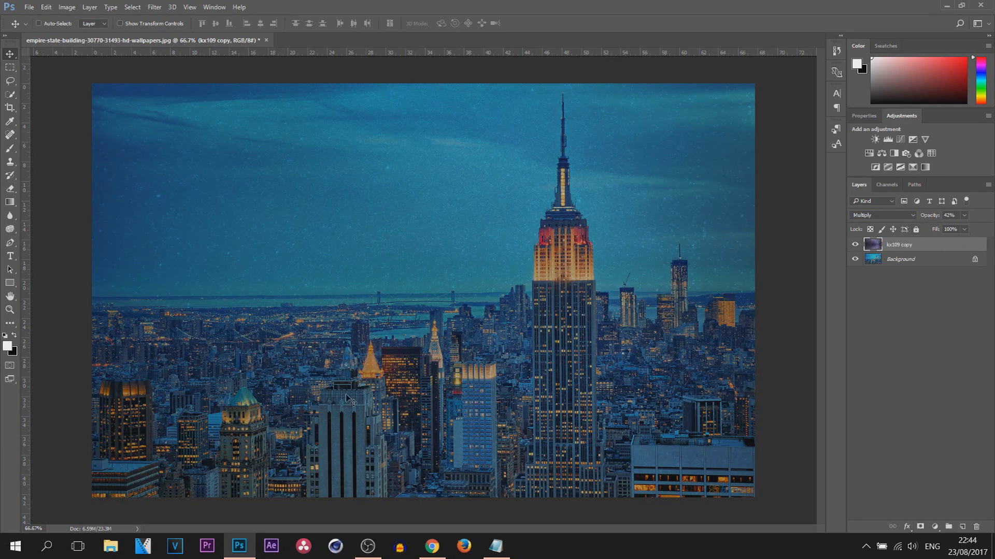
{"action": "left_click", "coordinate": [10, 82]}
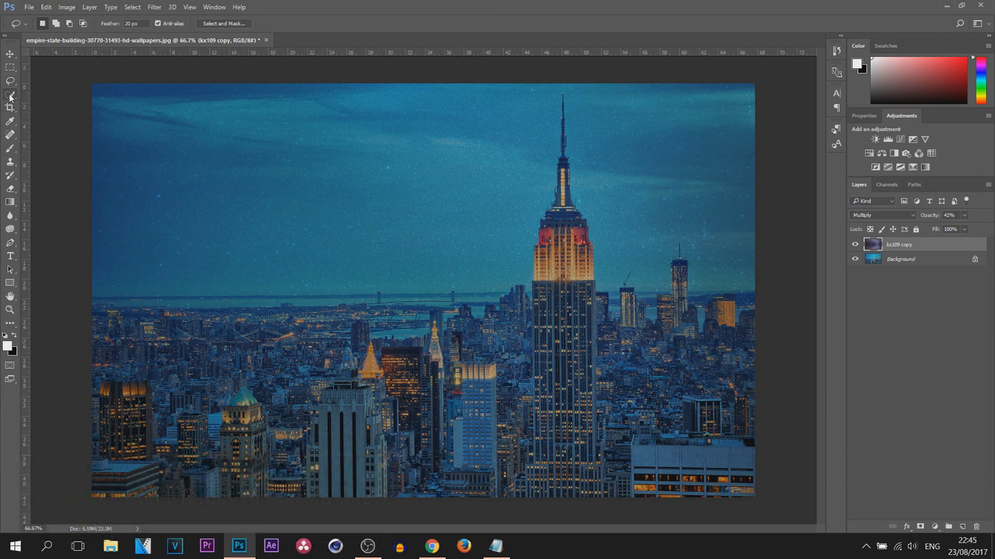
Step: Lasso the city along the skyline, delete the stars over the buildings, and deselect
{"action": "left_click_drag", "start_coordinate": [10, 94], "coordinate": [55, 100]}
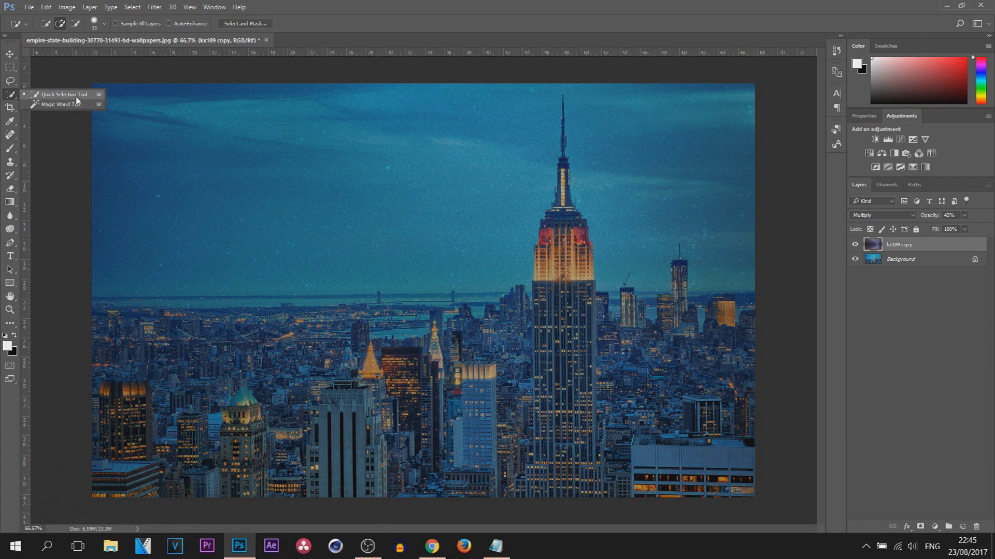
{"action": "left_click", "coordinate": [10, 81]}
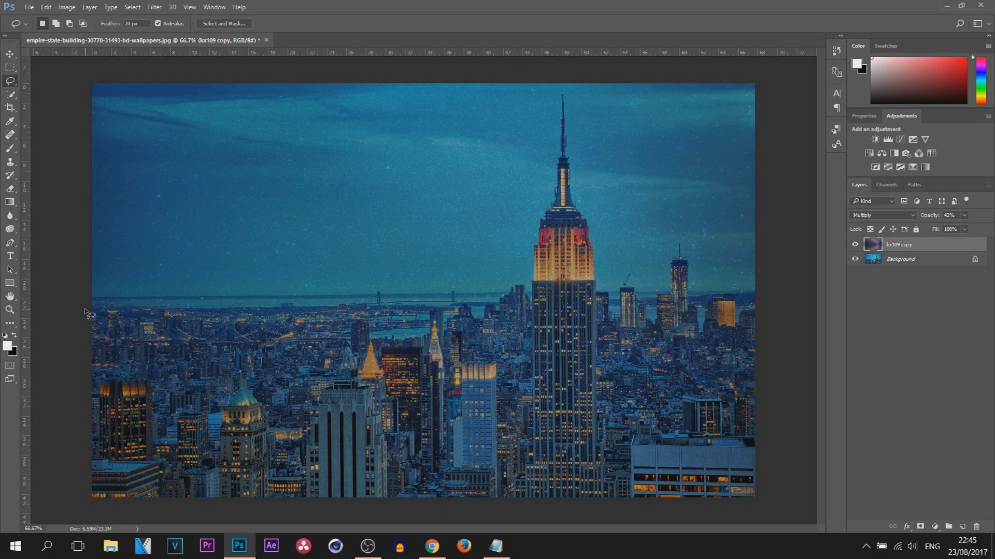
{"action": "mouse_move", "coordinate": [90, 309]}
{"action": "left_mouse_down"}
{"action": "mouse_move", "coordinate": [477, 301]}
{"action": "mouse_move", "coordinate": [529, 285]}
{"action": "mouse_move", "coordinate": [563, 100]}
{"action": "mouse_move", "coordinate": [610, 317]}
{"action": "mouse_move", "coordinate": [634, 289]}
{"action": "mouse_move", "coordinate": [650, 310]}
{"action": "mouse_move", "coordinate": [681, 263]}
{"action": "mouse_move", "coordinate": [703, 331]}
{"action": "mouse_move", "coordinate": [712, 297]}
{"action": "mouse_move", "coordinate": [735, 297]}
{"action": "mouse_move", "coordinate": [742, 323]}
{"action": "mouse_move", "coordinate": [759, 317]}
{"action": "mouse_move", "coordinate": [766, 516]}
{"action": "mouse_move", "coordinate": [721, 554]}
{"action": "mouse_move", "coordinate": [61, 545]}
{"action": "mouse_move", "coordinate": [64, 310]}
{"action": "left_mouse_up"}
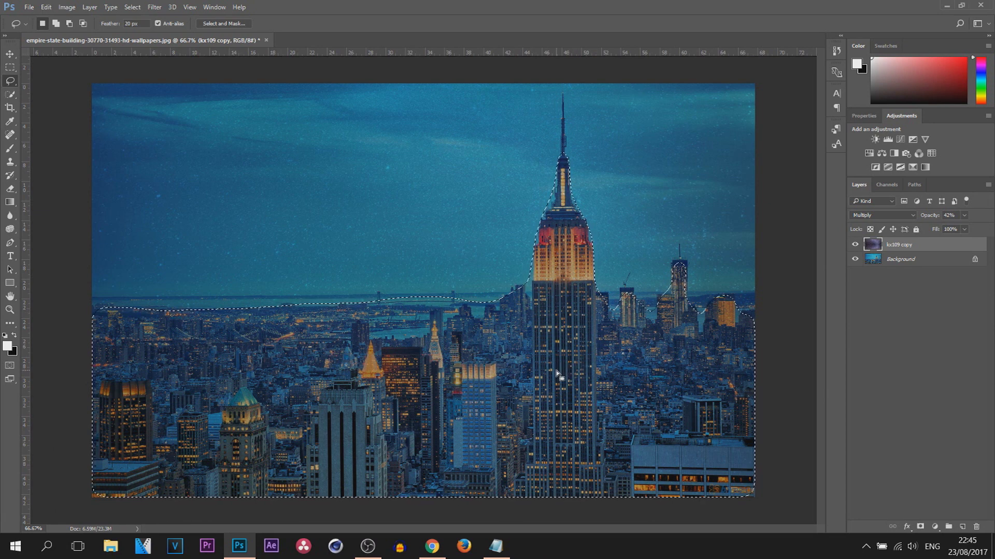
{"action": "key", "text": "Delete"}
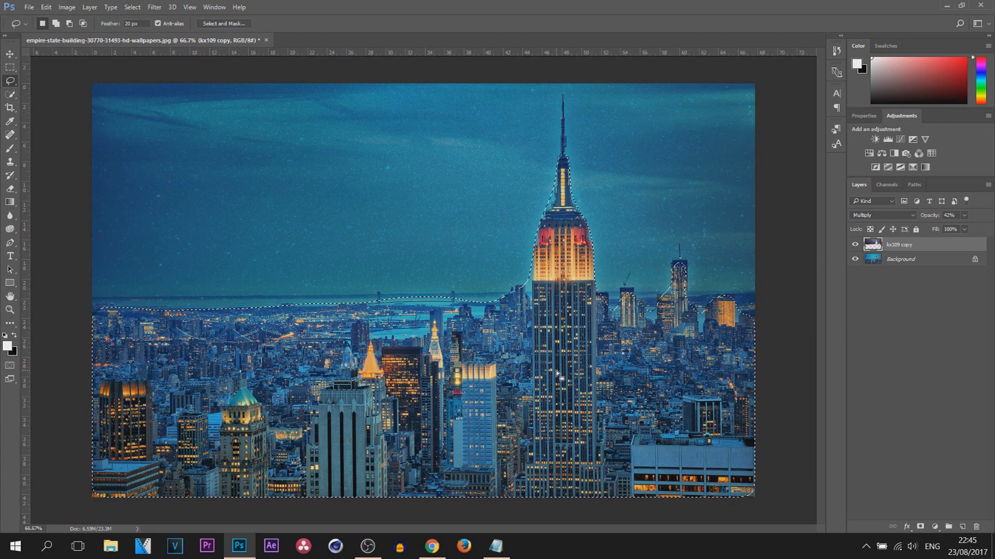
{"action": "key", "text": "ctrl+d"}
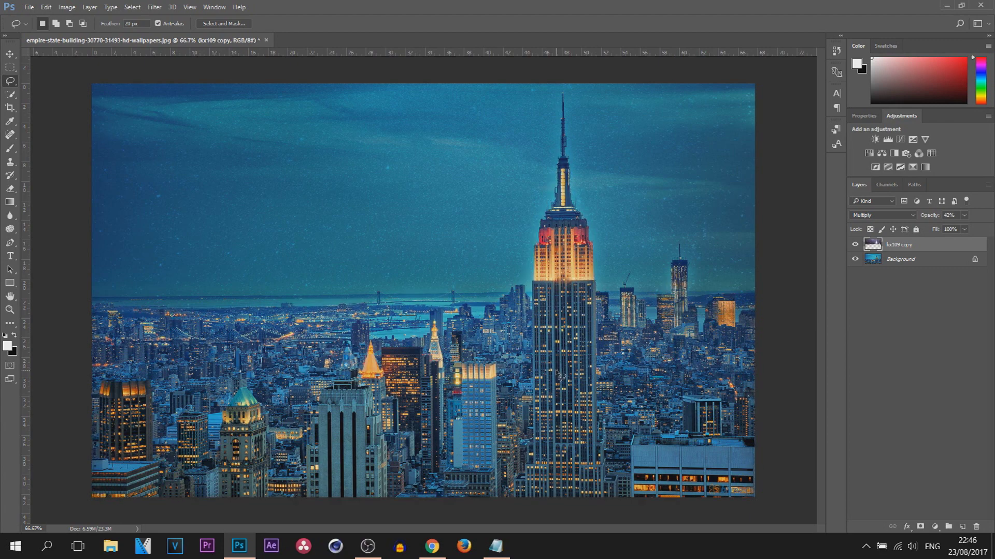
{"action": "left_click", "coordinate": [10, 54]}
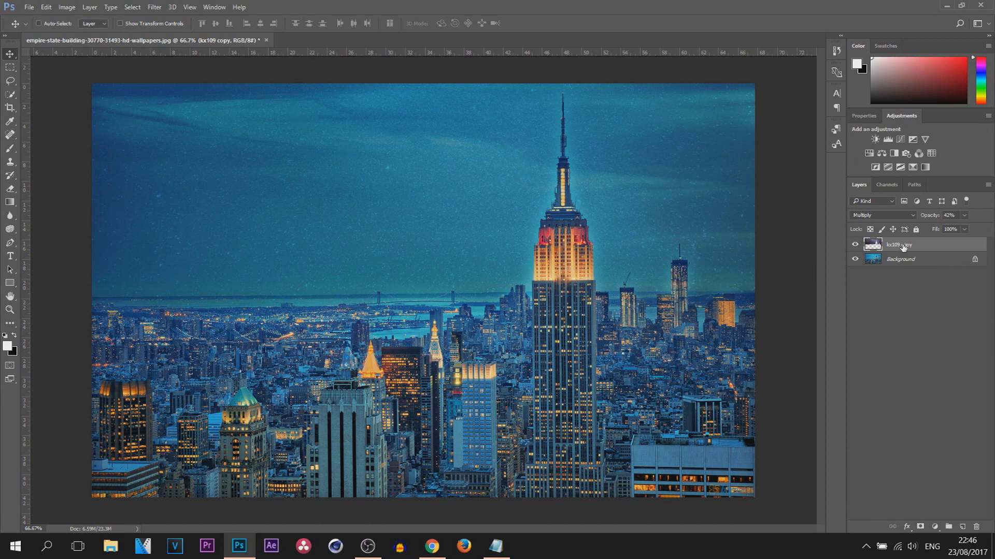
{"action": "left_click", "coordinate": [963, 216]}
{"action": "left_click_drag", "start_coordinate": [961, 228], "coordinate": [984, 228]}
{"action": "left_click", "coordinate": [983, 291]}
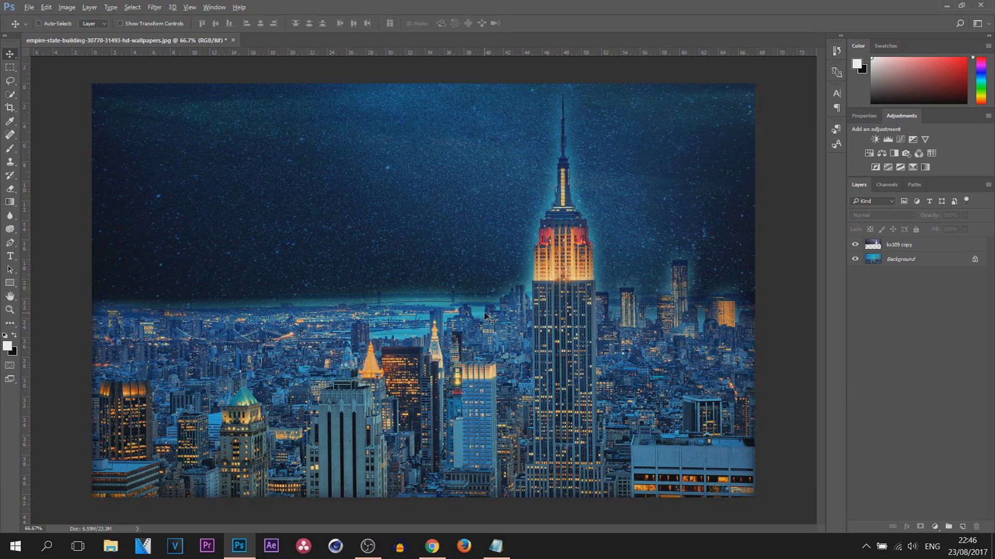
{"action": "scroll", "coordinate": [484, 316], "scroll_direction": "down", "scroll_amount": 2}
{"action": "scroll", "coordinate": [478, 318], "scroll_direction": "down", "scroll_amount": 1}
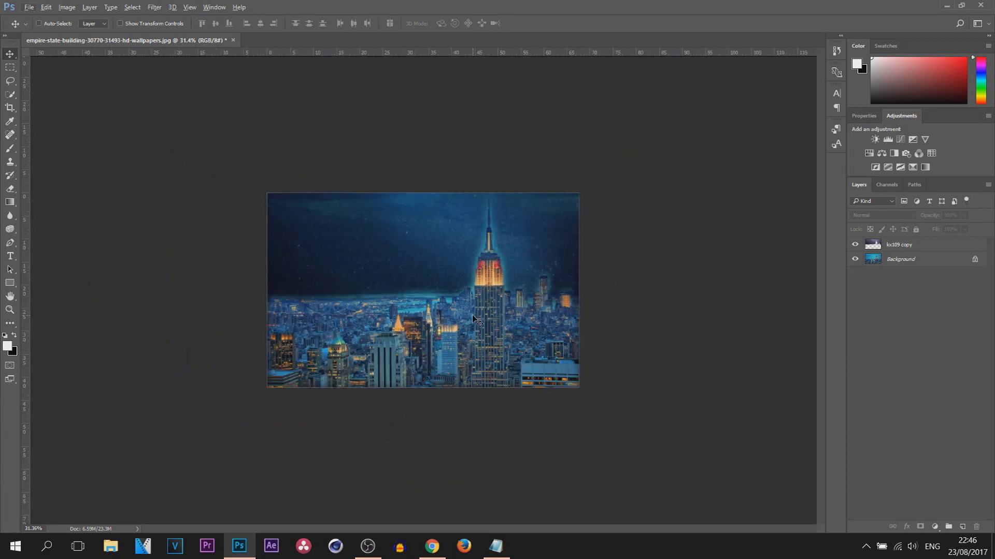
{"action": "left_click", "coordinate": [855, 245]}
{"action": "left_click", "coordinate": [855, 245]}
{"action": "left_click", "coordinate": [857, 247]}
{"action": "left_click", "coordinate": [856, 247]}
{"action": "left_click", "coordinate": [857, 247]}
{"action": "left_click", "coordinate": [857, 247]}
{"action": "left_click", "coordinate": [857, 247]}
{"action": "left_click", "coordinate": [856, 248]}
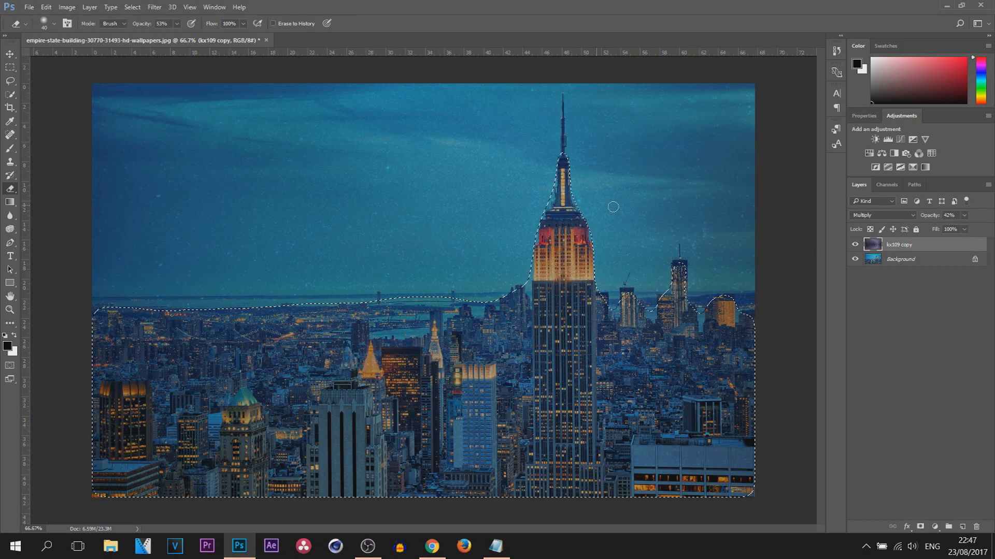
{"action": "key", "text": "ctrl+d"}
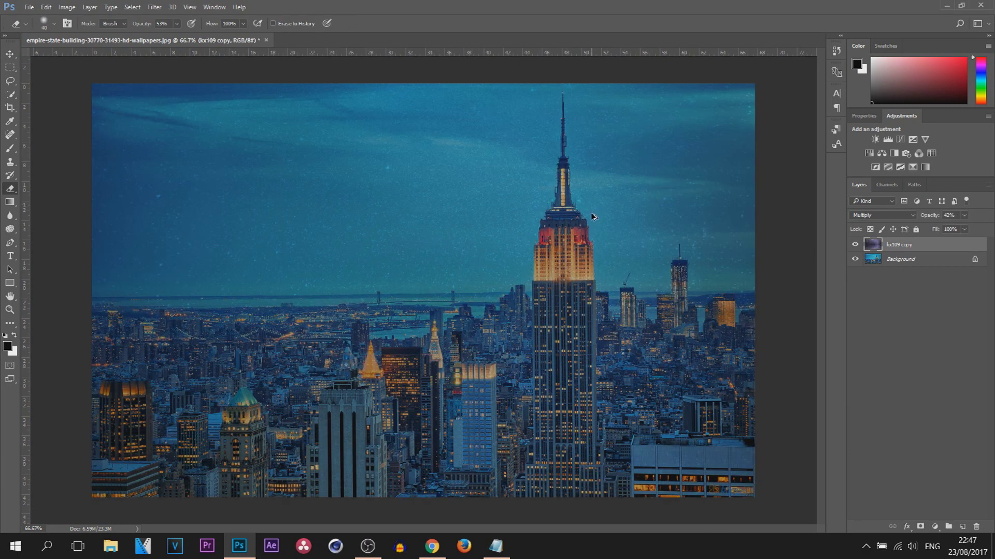
Step: With the Pen tool, place anchors along the left skyline up to the Empire State Building
{"action": "left_click", "coordinate": [10, 243]}
{"action": "left_click", "coordinate": [93, 301]}
{"action": "left_click", "coordinate": [121, 306]}
{"action": "left_click", "coordinate": [201, 309]}
{"action": "left_click", "coordinate": [287, 305]}
{"action": "left_click", "coordinate": [309, 306]}
{"action": "left_click", "coordinate": [361, 304]}
{"action": "left_click_drag", "start_coordinate": [376, 301], "coordinate": [381, 301]}
{"action": "left_click", "coordinate": [428, 301]}
{"action": "left_click", "coordinate": [472, 303]}
{"action": "left_click", "coordinate": [498, 304]}
{"action": "left_click", "coordinate": [503, 295]}
{"action": "left_click", "coordinate": [513, 289]}
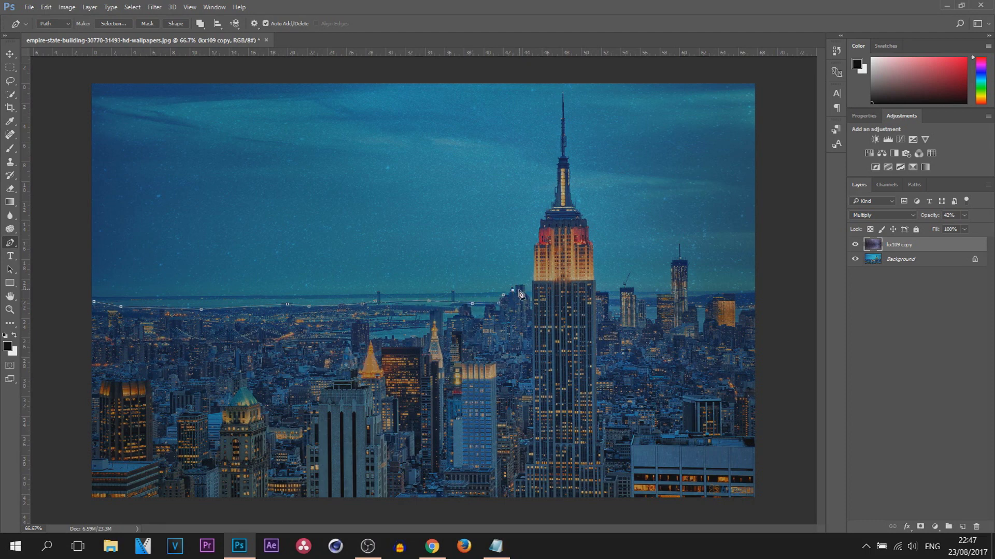
{"action": "left_click", "coordinate": [519, 289]}
Step: Zoom in and trace the tower's left ledges and upper-left corner
{"action": "scroll", "coordinate": [569, 256], "scroll_direction": "up", "scroll_amount": 10}
{"action": "scroll", "coordinate": [523, 436], "scroll_direction": "up", "scroll_amount": 1}
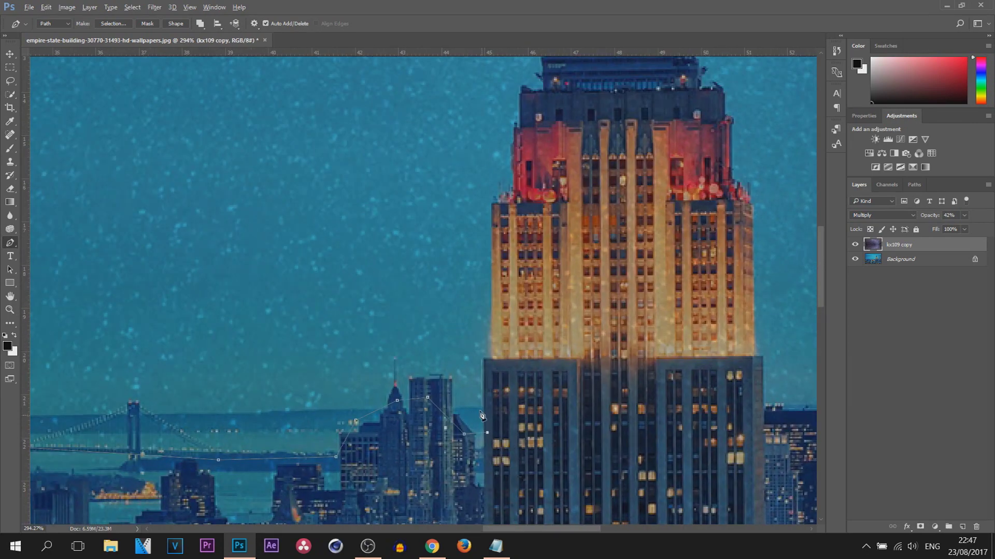
{"action": "left_click", "coordinate": [486, 365]}
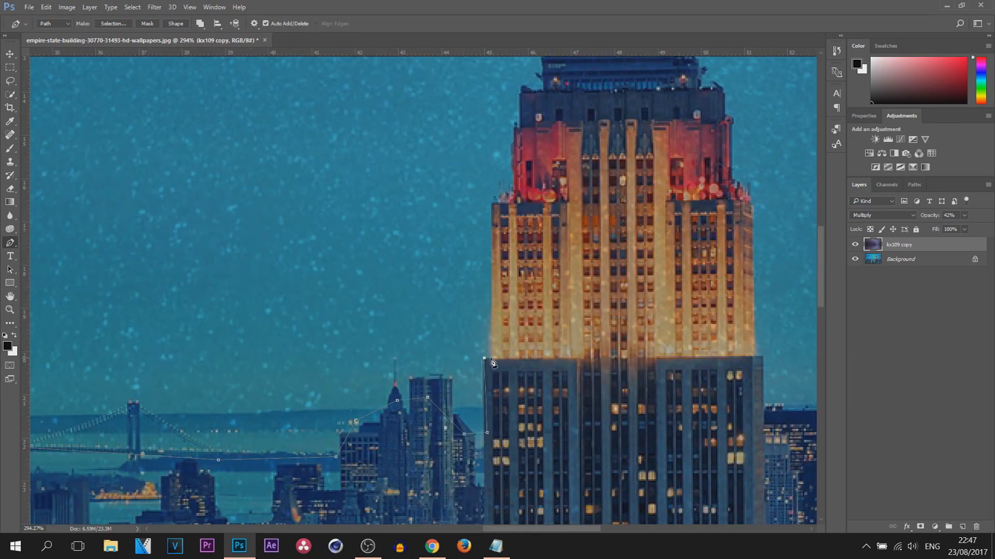
{"action": "left_click", "coordinate": [491, 202]}
{"action": "left_click", "coordinate": [513, 180]}
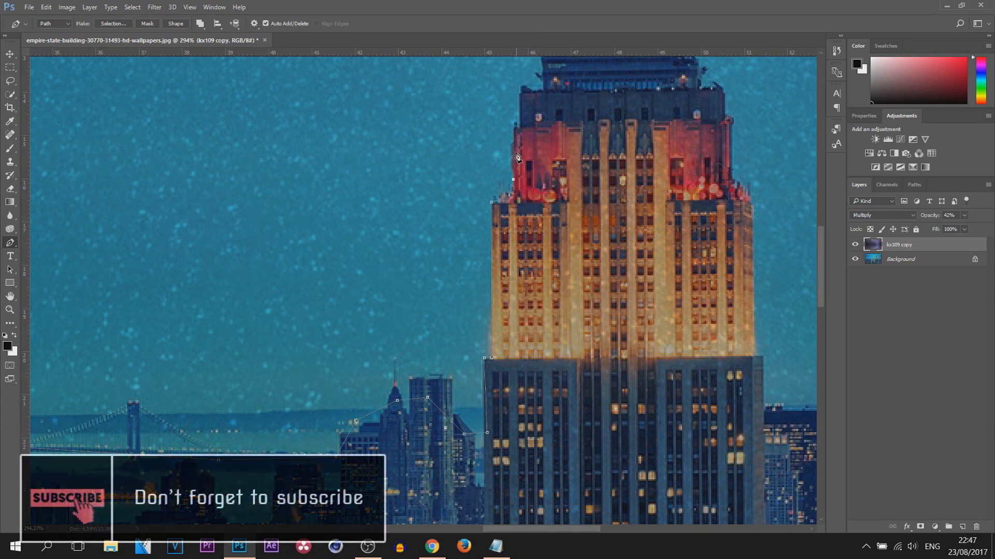
{"action": "left_click", "coordinate": [517, 105]}
{"action": "left_click", "coordinate": [521, 92]}
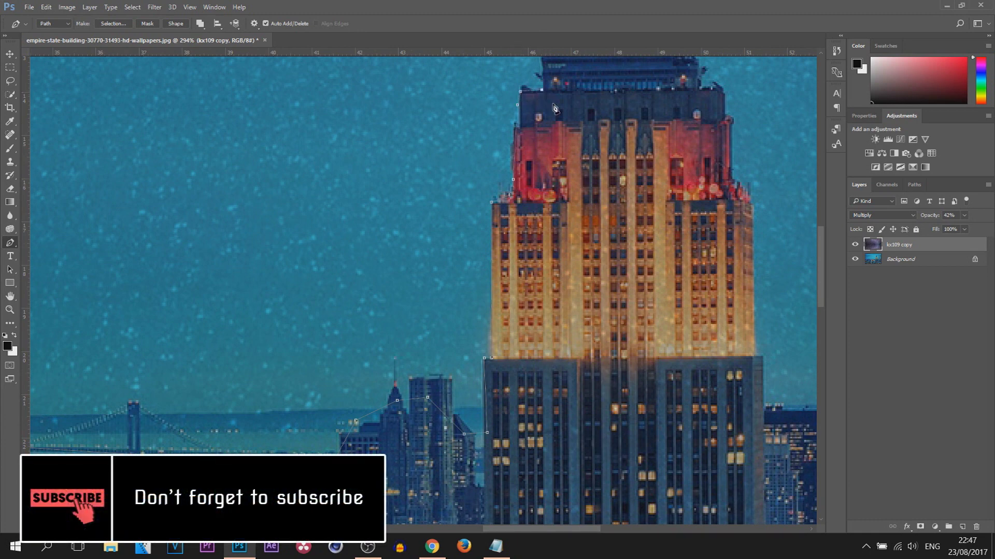
{"action": "scroll", "coordinate": [559, 104], "scroll_direction": "up", "scroll_amount": 2}
{"action": "scroll", "coordinate": [592, 148], "scroll_direction": "up", "scroll_amount": 3}
{"action": "left_click", "coordinate": [543, 225]}
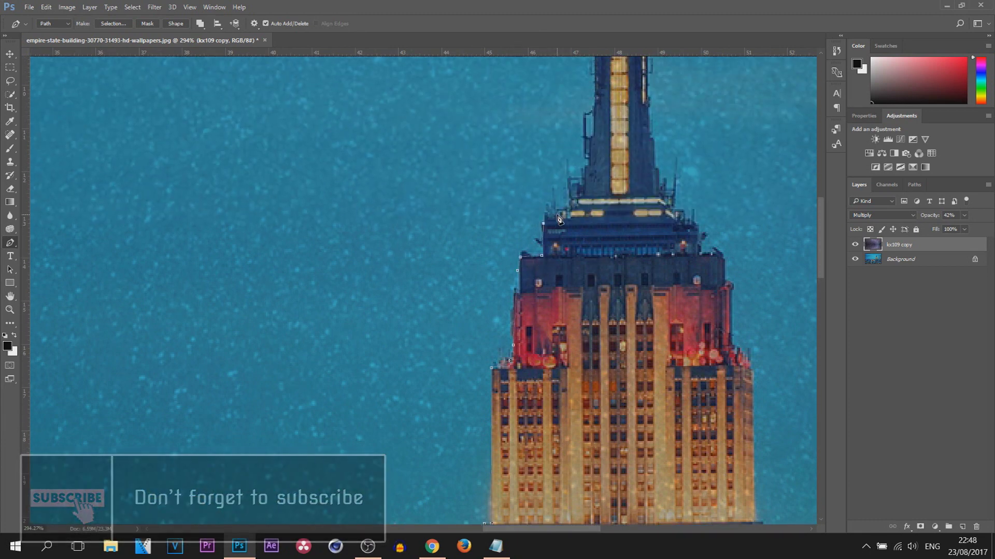
Step: Trace the spire's left edge up the antenna to its tip and back down the other side
{"action": "left_click", "coordinate": [597, 75]}
{"action": "scroll", "coordinate": [601, 88], "scroll_direction": "up", "scroll_amount": 5}
{"action": "left_click", "coordinate": [598, 223]}
{"action": "left_click", "coordinate": [599, 210]}
{"action": "left_click", "coordinate": [607, 193]}
{"action": "left_click", "coordinate": [612, 181]}
{"action": "left_click", "coordinate": [613, 64]}
{"action": "scroll", "coordinate": [797, 215], "scroll_direction": "up", "scroll_amount": 5}
{"action": "left_click", "coordinate": [618, 235]}
{"action": "left_click", "coordinate": [617, 180]}
{"action": "left_click", "coordinate": [618, 153]}
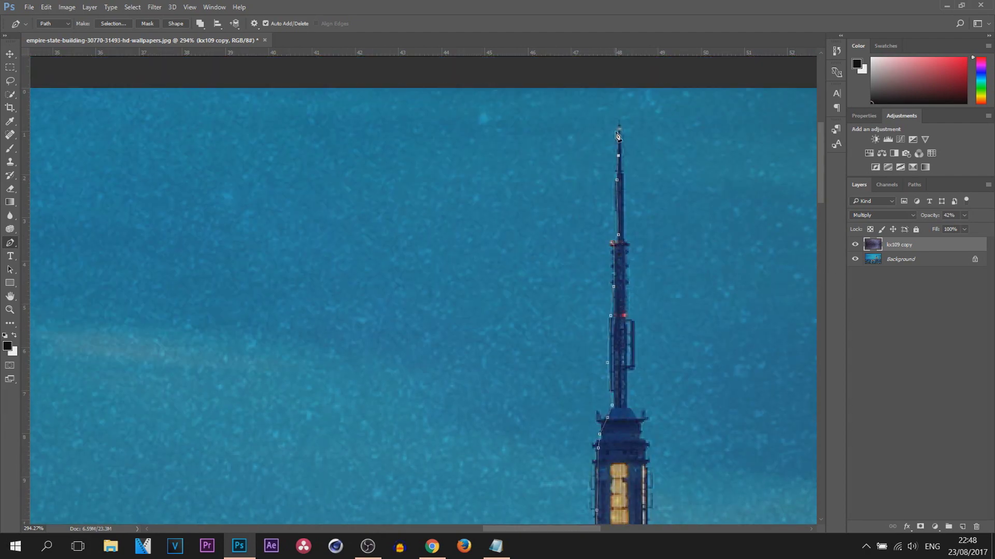
{"action": "left_click", "coordinate": [644, 452]}
Step: Trace the building's upper right edge down past the right setback corner
{"action": "scroll", "coordinate": [792, 260], "scroll_direction": "down", "scroll_amount": 9}
{"action": "left_click", "coordinate": [694, 287]}
{"action": "left_click", "coordinate": [704, 293]}
{"action": "left_click", "coordinate": [697, 308]}
{"action": "left_click", "coordinate": [724, 313]}
{"action": "left_click", "coordinate": [754, 521]}
{"action": "scroll", "coordinate": [756, 520], "scroll_direction": "down", "scroll_amount": 8}
{"action": "left_click", "coordinate": [754, 225]}
Step: Continue the path across the rooftops of the lower buildings
{"action": "scroll", "coordinate": [418, 362], "scroll_direction": "right", "scroll_amount": 9}
{"action": "left_click", "coordinate": [398, 279]}
{"action": "left_click", "coordinate": [399, 395]}
{"action": "left_click", "coordinate": [422, 398]}
{"action": "left_click", "coordinate": [442, 408]}
{"action": "left_click", "coordinate": [451, 402]}
{"action": "left_click", "coordinate": [451, 259]}
{"action": "left_click", "coordinate": [514, 258]}
Step: Trace the skyline up, across, and down the right side of the tall tower
{"action": "left_click", "coordinate": [537, 314]}
{"action": "left_click", "coordinate": [564, 318]}
{"action": "left_click", "coordinate": [566, 394]}
{"action": "left_click", "coordinate": [593, 409]}
{"action": "left_click", "coordinate": [619, 400]}
{"action": "left_click", "coordinate": [616, 290]}
{"action": "left_click", "coordinate": [682, 285]}
{"action": "left_click", "coordinate": [747, 139]}
{"action": "left_click", "coordinate": [753, 332]}
{"action": "left_click", "coordinate": [769, 333]}
{"action": "left_click", "coordinate": [792, 354]}
Step: Trace the lower buildings beside the tower and the rooftops further right
{"action": "scroll", "coordinate": [792, 355], "scroll_direction": "right", "scroll_amount": 4}
{"action": "left_click", "coordinate": [791, 403]}
{"action": "left_click", "coordinate": [797, 410]}
{"action": "left_click", "coordinate": [796, 458]}
{"action": "left_click", "coordinate": [813, 456]}
{"action": "left_click", "coordinate": [625, 335]}
{"action": "left_click", "coordinate": [643, 304]}
{"action": "left_click", "coordinate": [679, 283]}
{"action": "left_click", "coordinate": [695, 280]}
{"action": "left_click", "coordinate": [711, 293]}
{"action": "left_click", "coordinate": [713, 276]}
{"action": "left_click", "coordinate": [764, 274]}
Step: Run the path below the city and close it on its first anchor
{"action": "left_click_drag", "start_coordinate": [694, 529], "coordinate": [747, 529]}
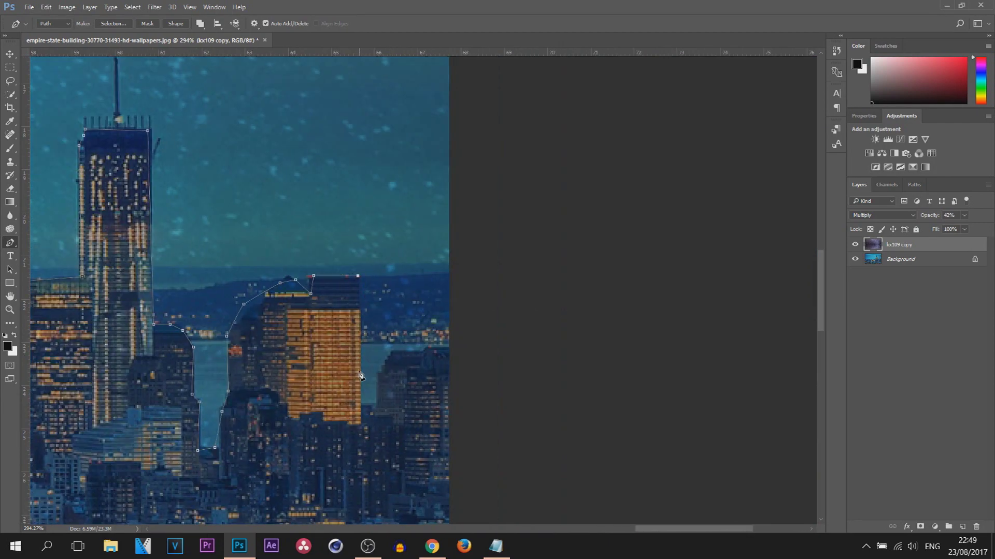
{"action": "scroll", "coordinate": [481, 419], "scroll_direction": "down", "scroll_amount": 5}
{"action": "left_click", "coordinate": [664, 453]}
{"action": "left_click", "coordinate": [170, 453]}
{"action": "left_click", "coordinate": [171, 298]}
{"action": "left_click", "coordinate": [196, 299]}
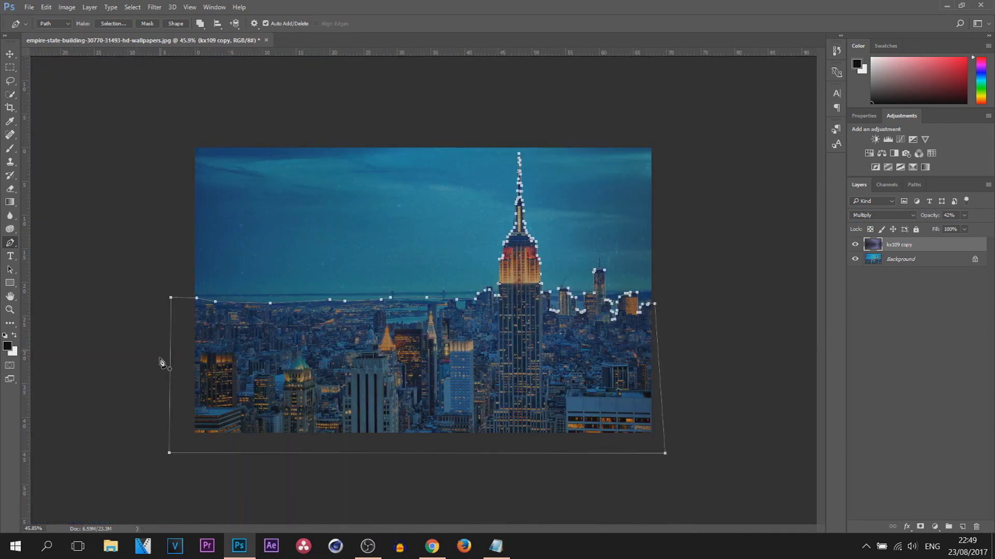
Step: Make a 2 px feathered selection from the path, delete the stars over the city, and deselect
{"action": "right_click", "coordinate": [381, 339]}
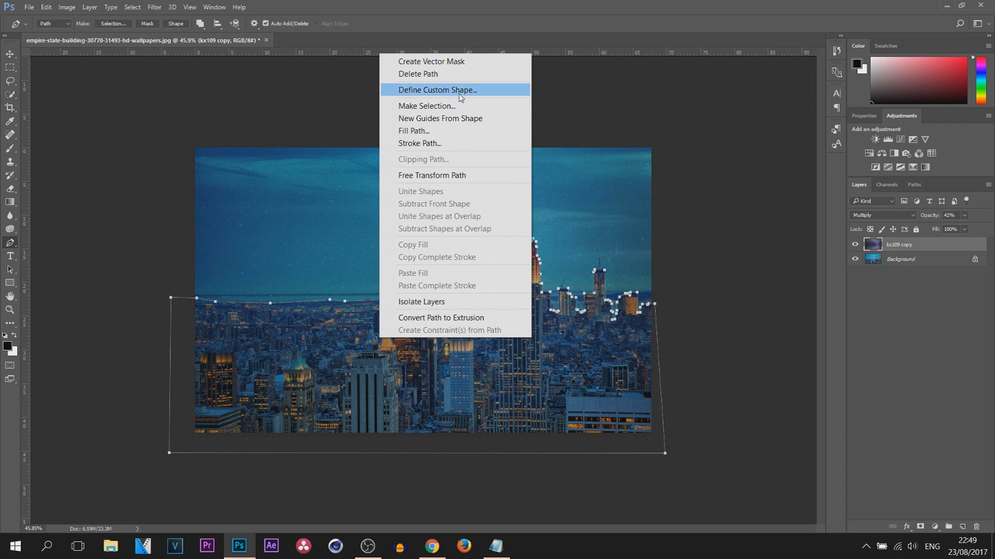
{"action": "left_click", "coordinate": [513, 106]}
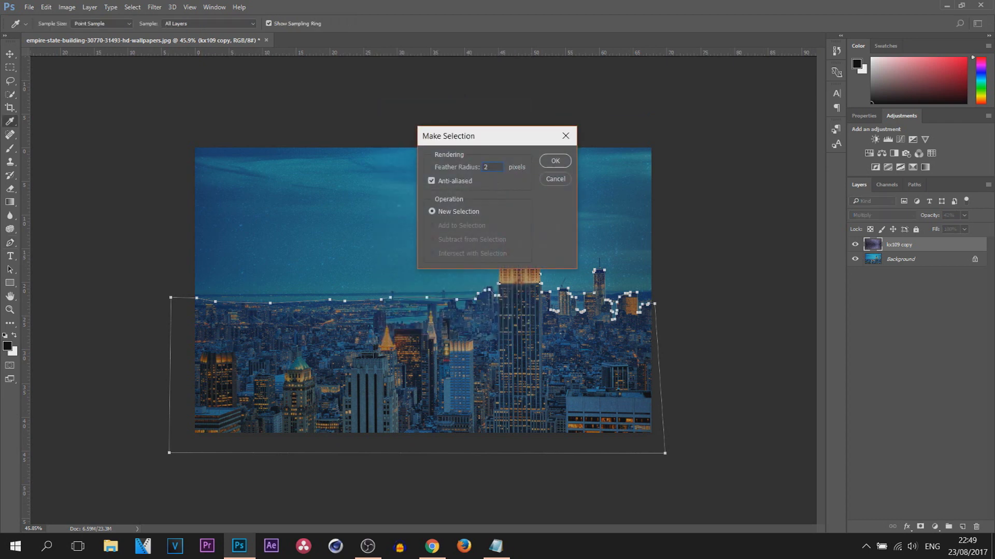
{"action": "key", "text": "Return"}
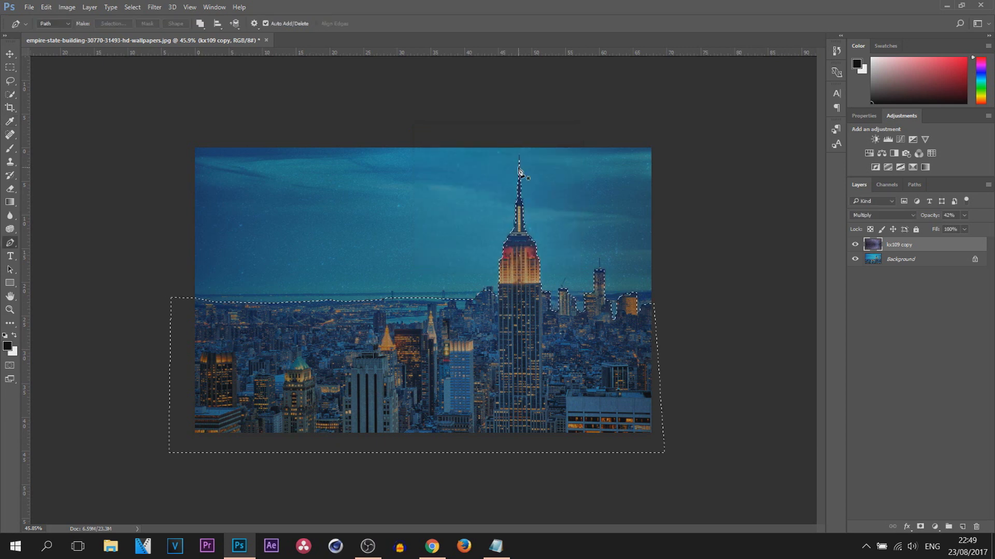
{"action": "key", "text": "Delete"}
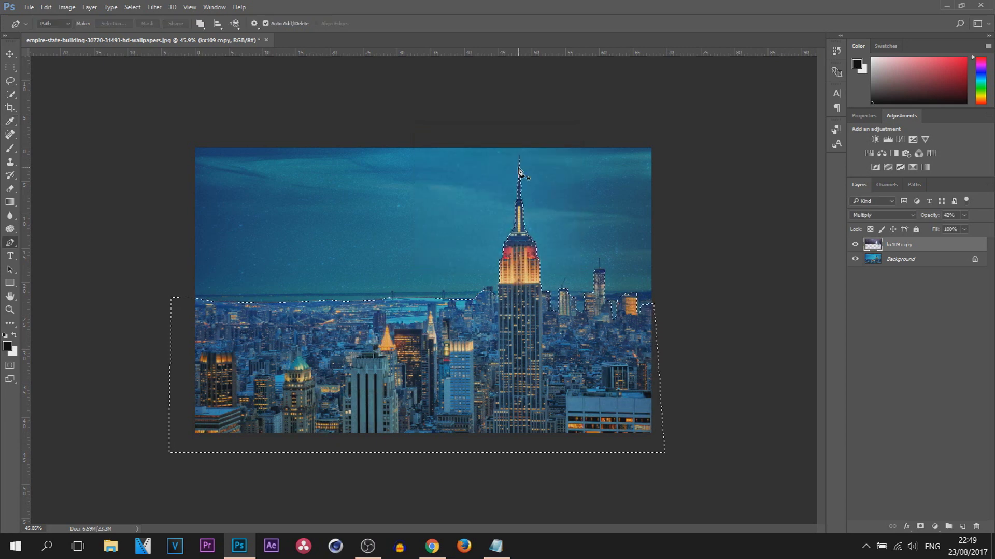
{"action": "key", "text": "ctrl+d"}
{"action": "key", "text": "Escape"}
Step: Raise the star layer's opacity to darken the sky
{"action": "left_click", "coordinate": [964, 215]}
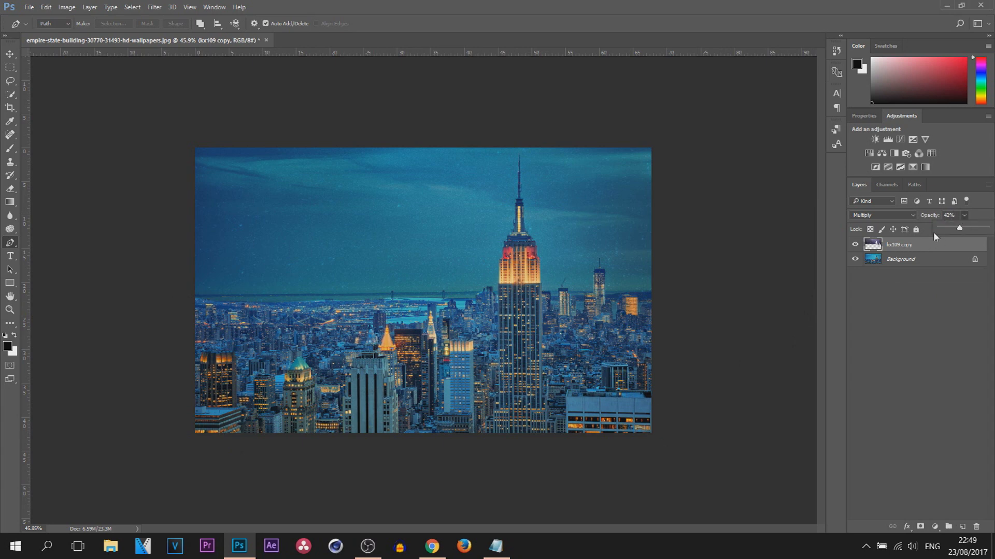
{"action": "left_click_drag", "start_coordinate": [962, 228], "coordinate": [987, 228]}
{"action": "left_click", "coordinate": [912, 311]}
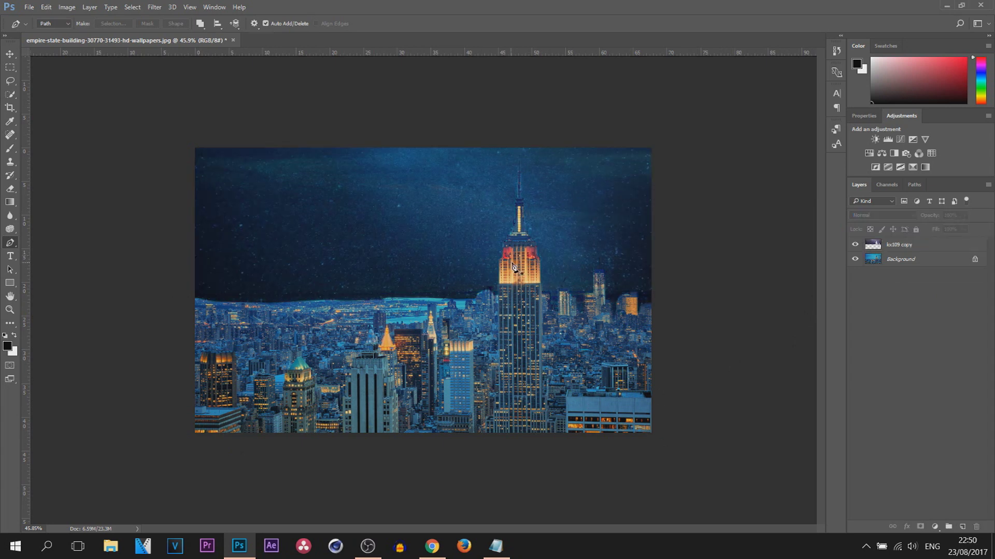
{"action": "scroll", "coordinate": [549, 261], "scroll_direction": "up", "scroll_amount": 3}
{"action": "scroll", "coordinate": [593, 201], "scroll_direction": "down", "scroll_amount": 2}
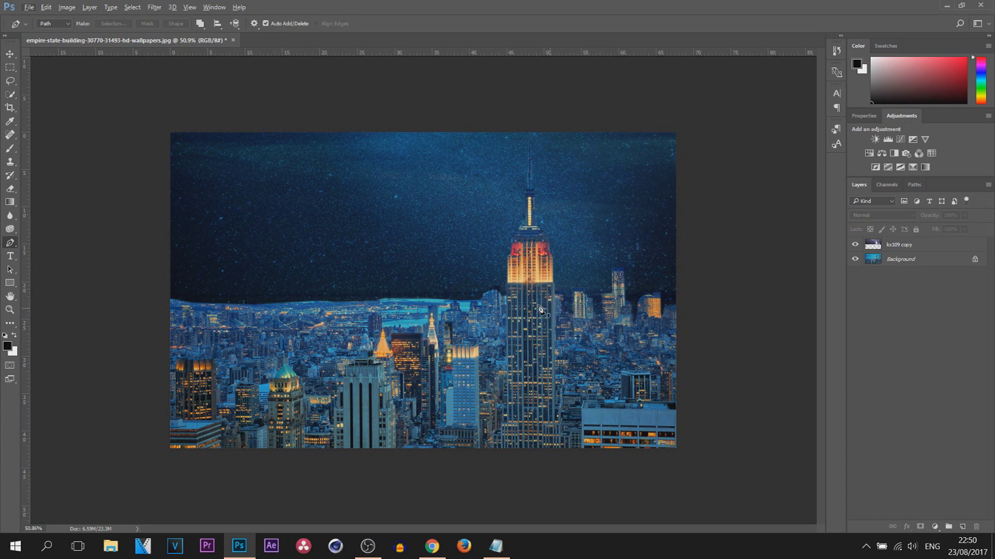
{"action": "mouse_move", "coordinate": [10, 99]}
{"action": "left_mouse_down"}
{"action": "mouse_move", "coordinate": [47, 99]}
{"action": "mouse_move", "coordinate": [35, 82]}
{"action": "mouse_move", "coordinate": [49, 85]}
{"action": "left_mouse_up"}
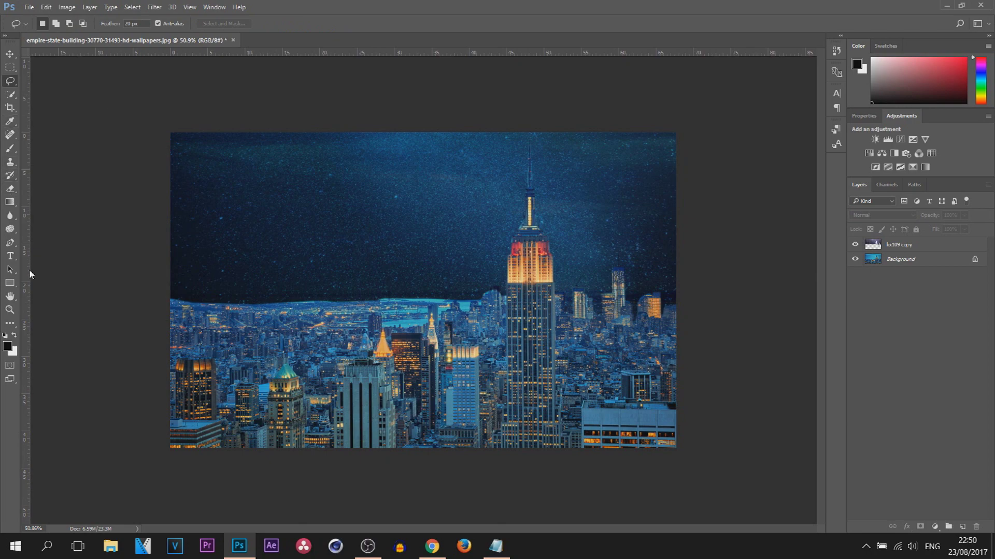